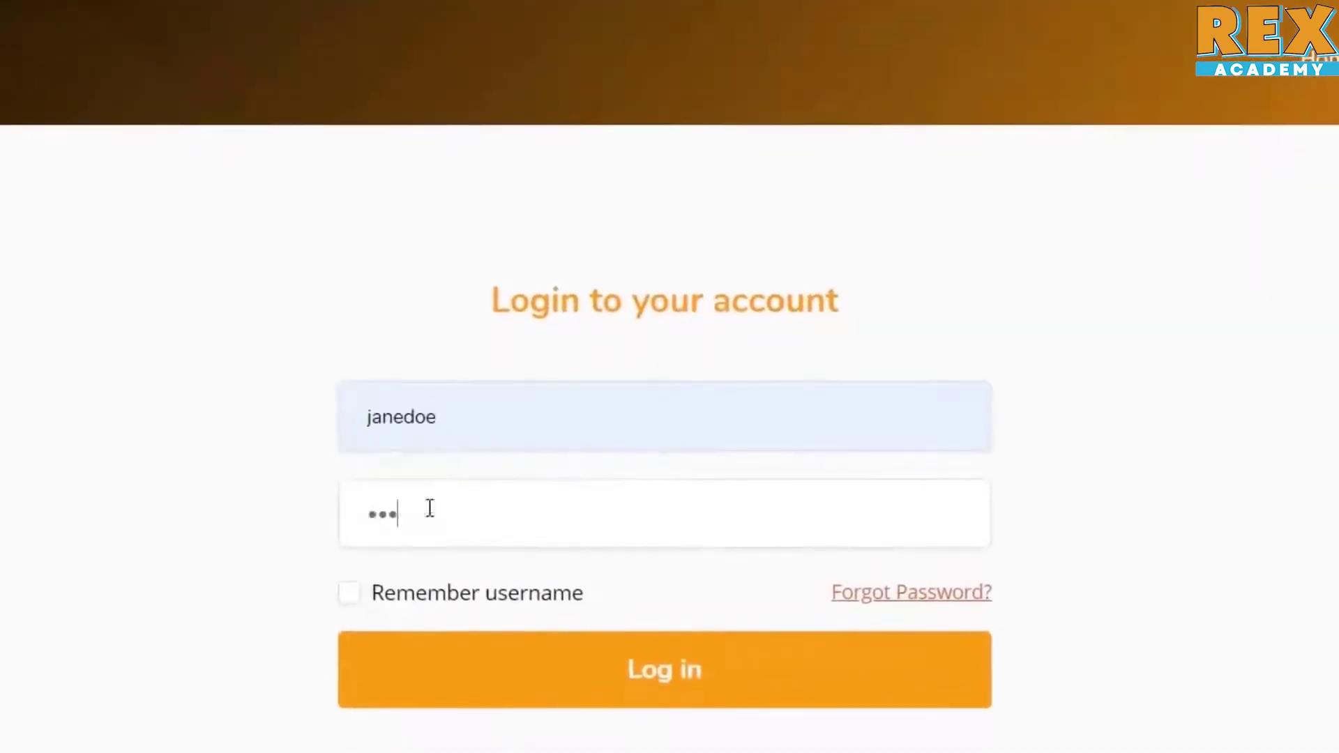
type("*******")
Sign in, dismiss the level 2 popup, and open Unit 1's Lesson 1: Practice 1 editor with practice1.py
left_click(705, 680)
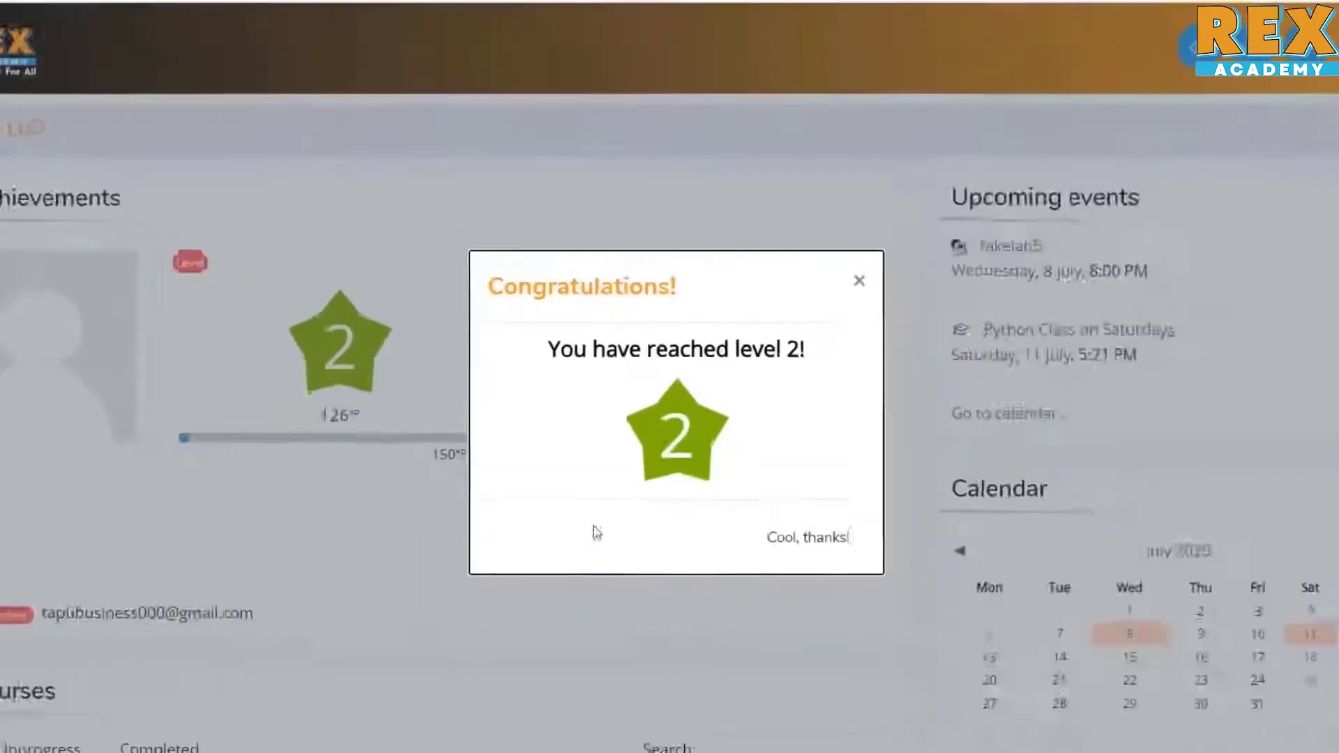
left_click(850, 292)
scroll(900, 439, "down", 3)
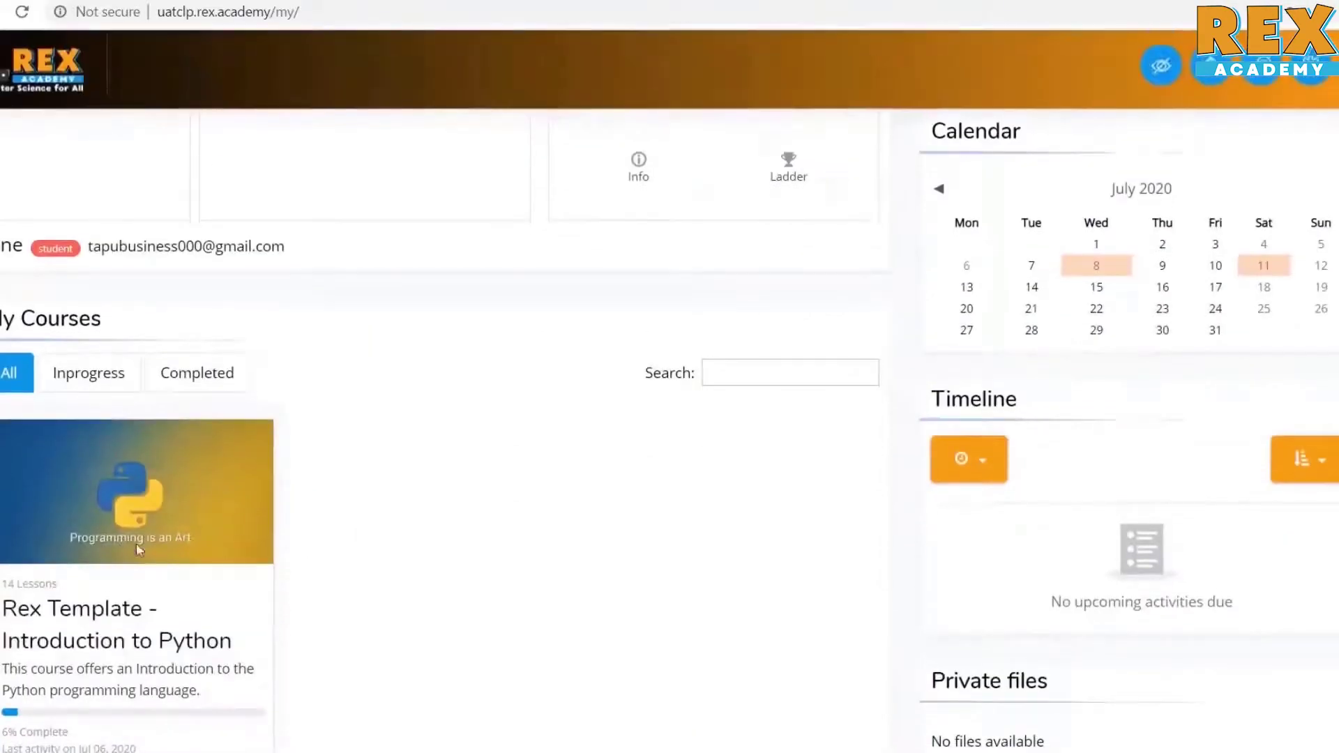
left_click(99, 614)
scroll(154, 465, "down", 2)
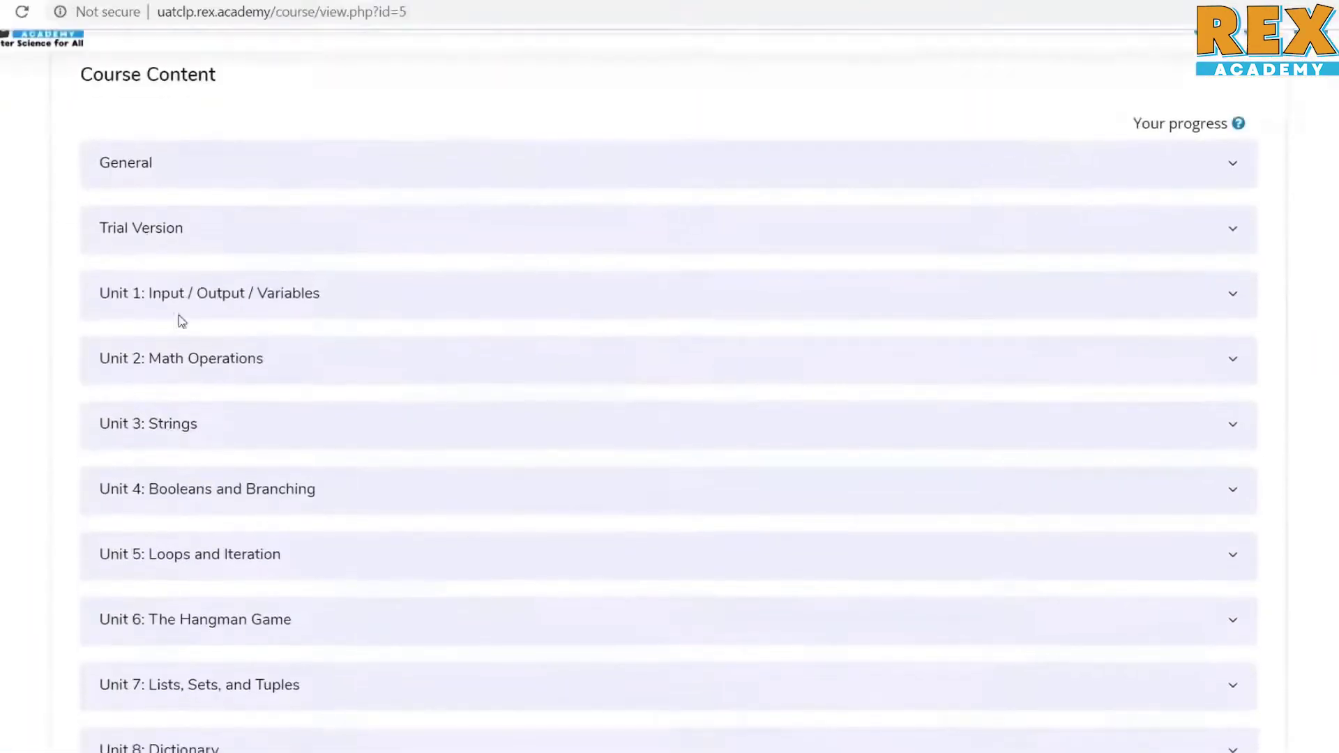
left_click(180, 304)
scroll(185, 300, "down", 1)
left_click(185, 493)
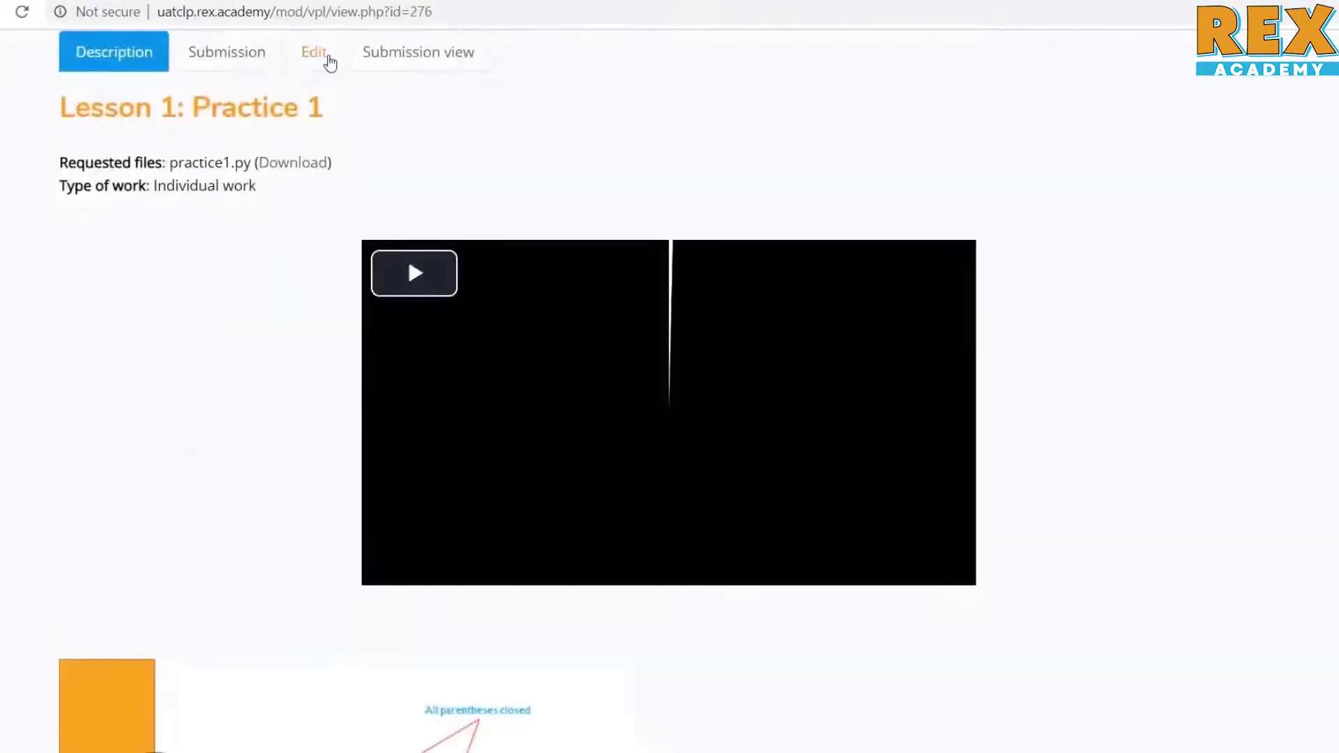
left_click(318, 53)
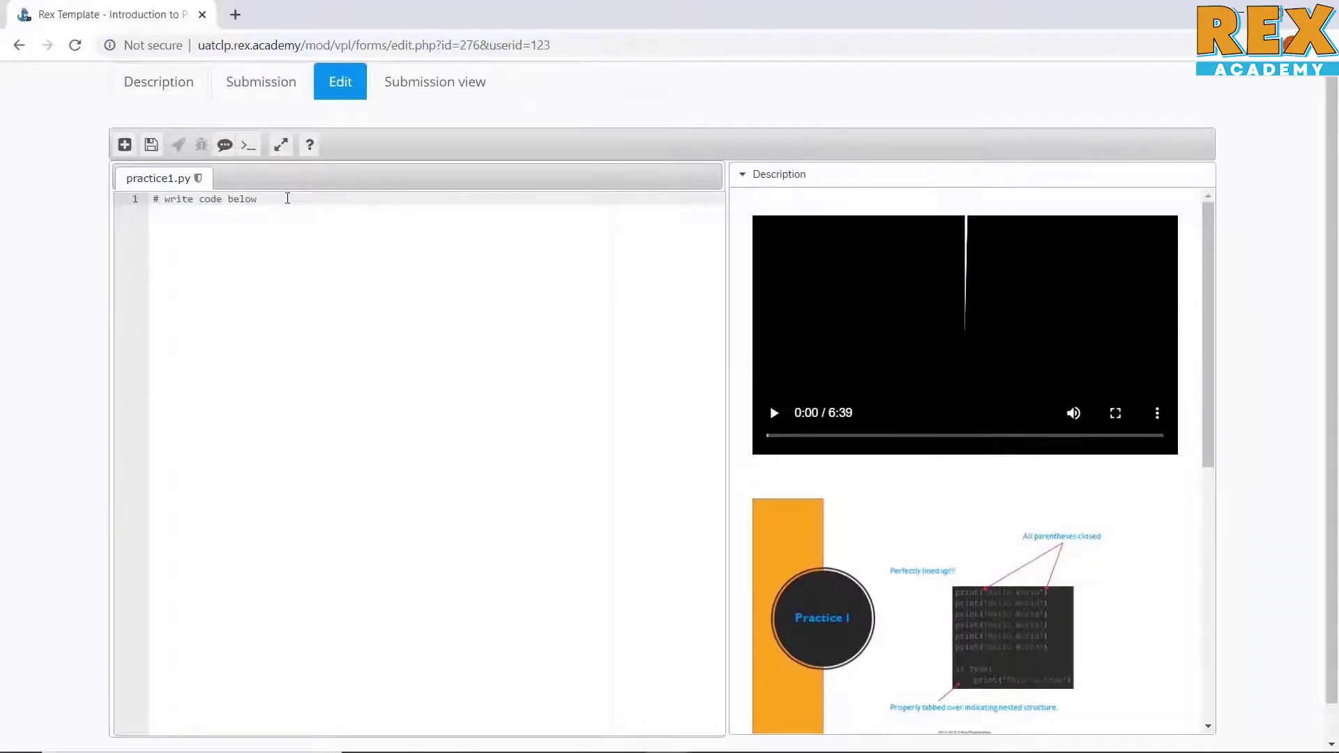